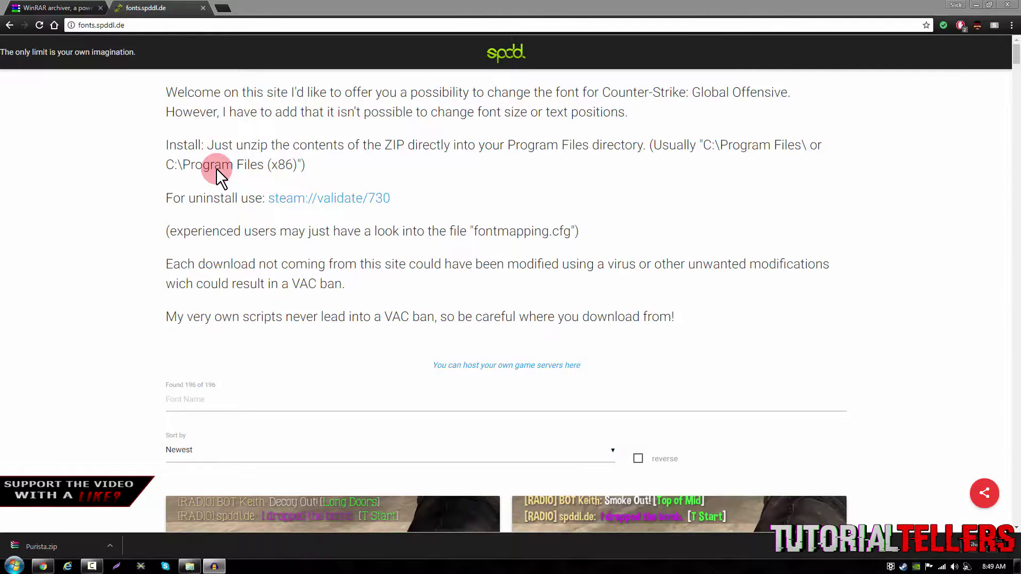
# Switch between browser tabs and view this computer's basic system information
pyautogui.click(35, 8)
pyautogui.click(114, 11)
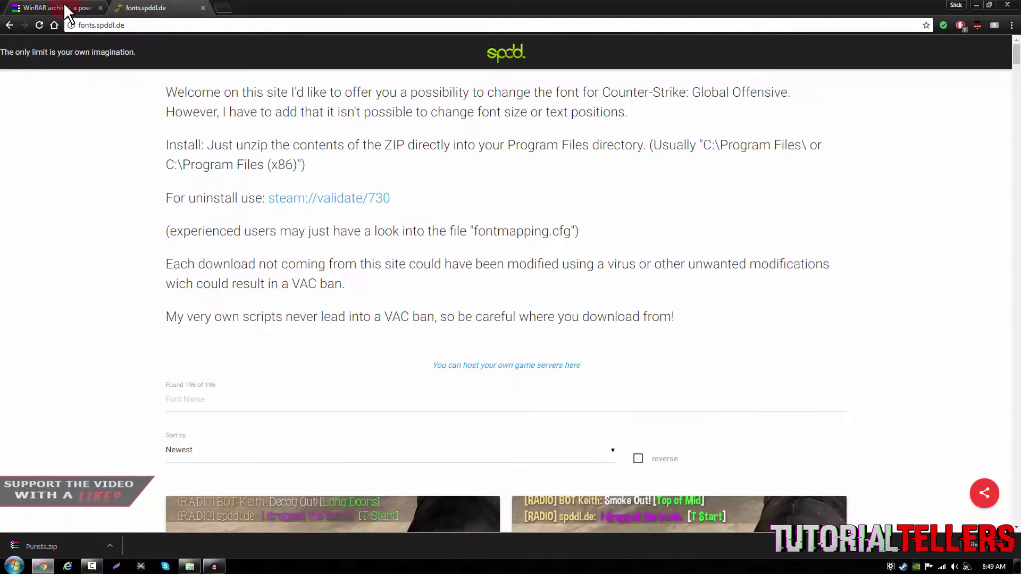
pyautogui.click(60, 10)
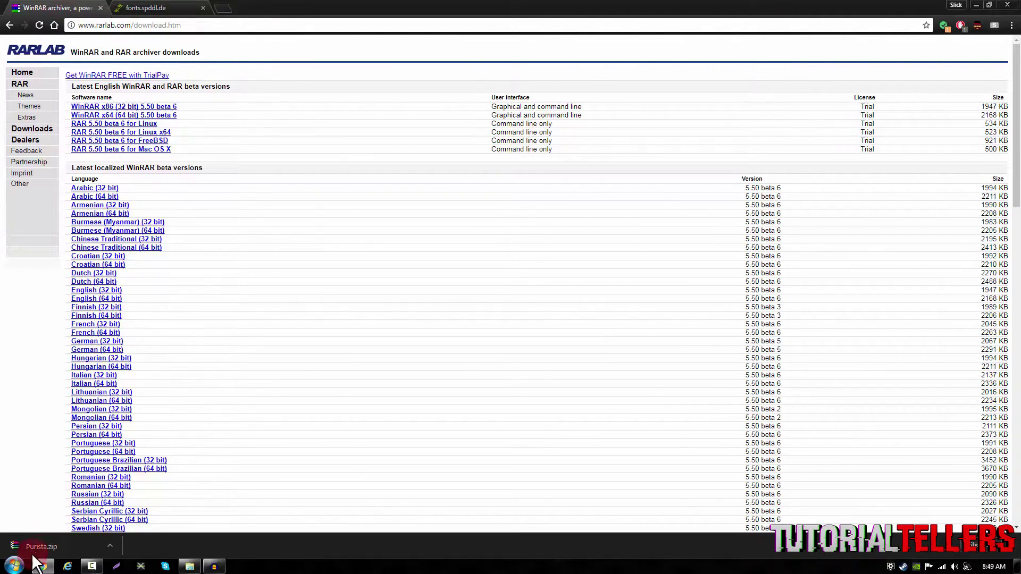
pyautogui.click(14, 566)
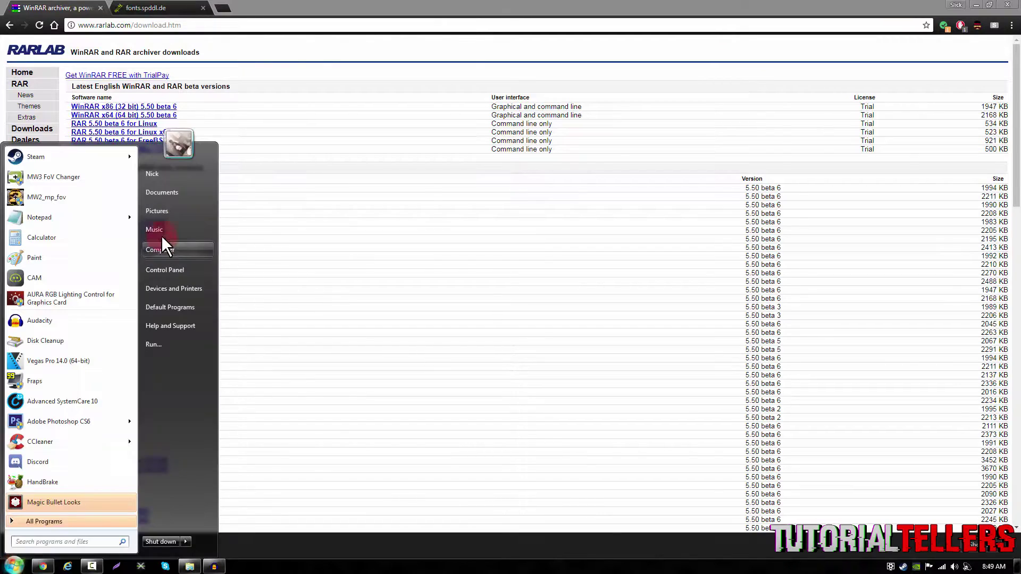
pyautogui.rightClick(190, 254)
pyautogui.click(243, 345)
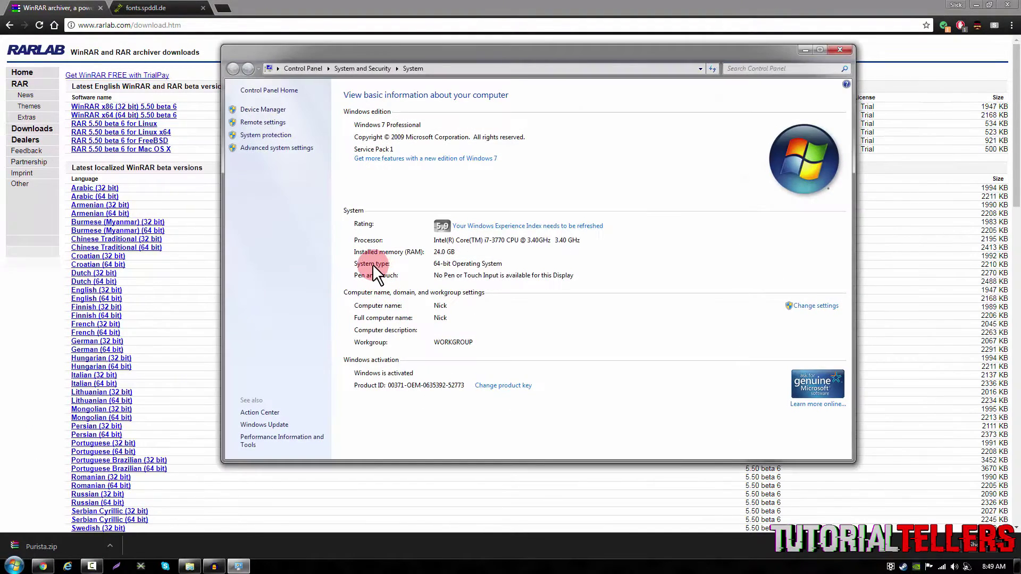
# Read the spddl download warnings, check Downloads, and open Purista's MORE EXAMPLES screenshots
pyautogui.click(146, 8)
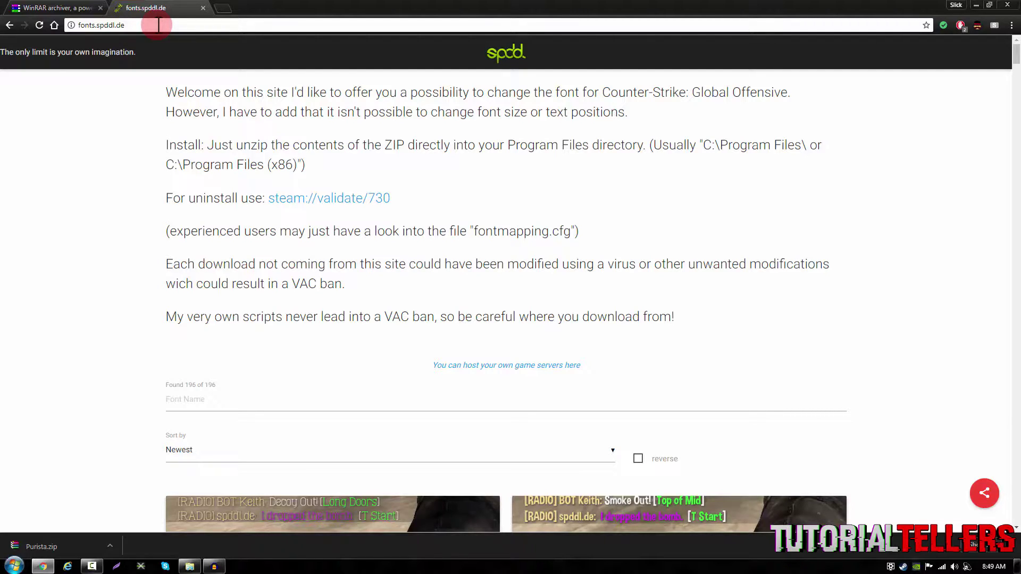
pyautogui.moveTo(144, 269); pyautogui.dragTo(540, 347)
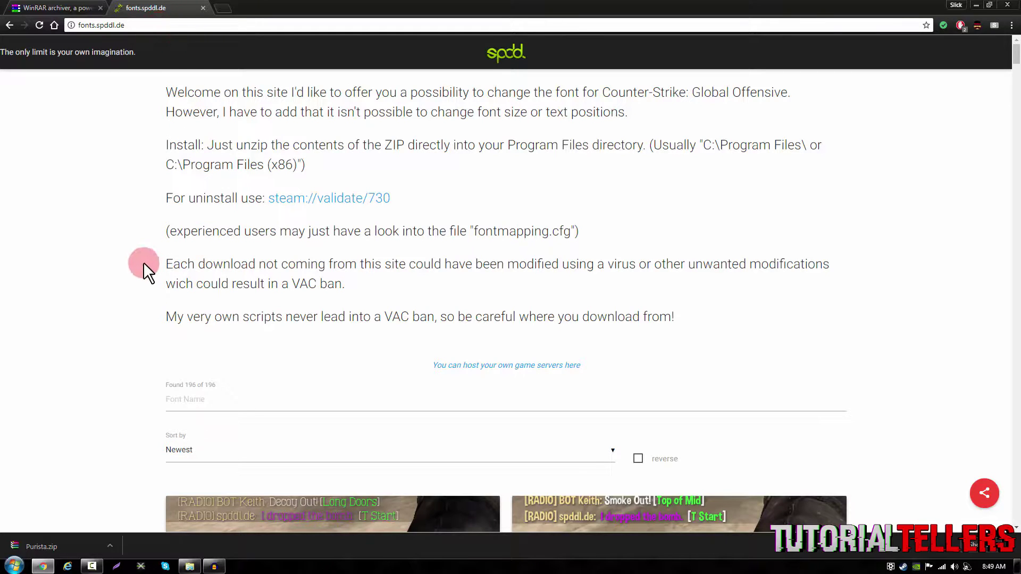
pyautogui.click(262, 252)
pyautogui.scroll(-10, 221, 285)
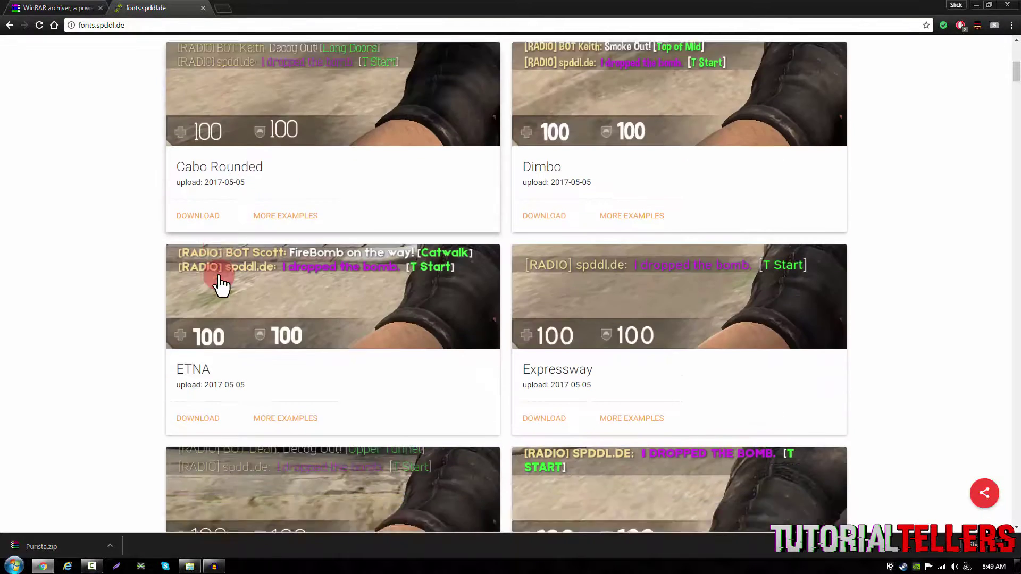
pyautogui.scroll(-10, 210, 285)
pyautogui.scroll(-2, 214, 289)
pyautogui.scroll(-1, 214, 288)
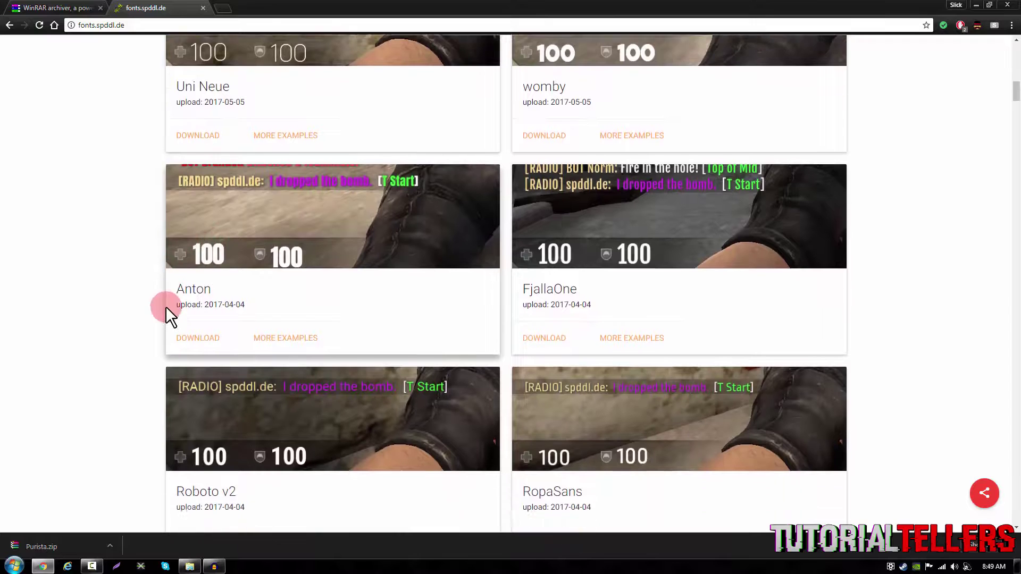
pyautogui.scroll(-1, 167, 314)
pyautogui.scroll(-2, 176, 359)
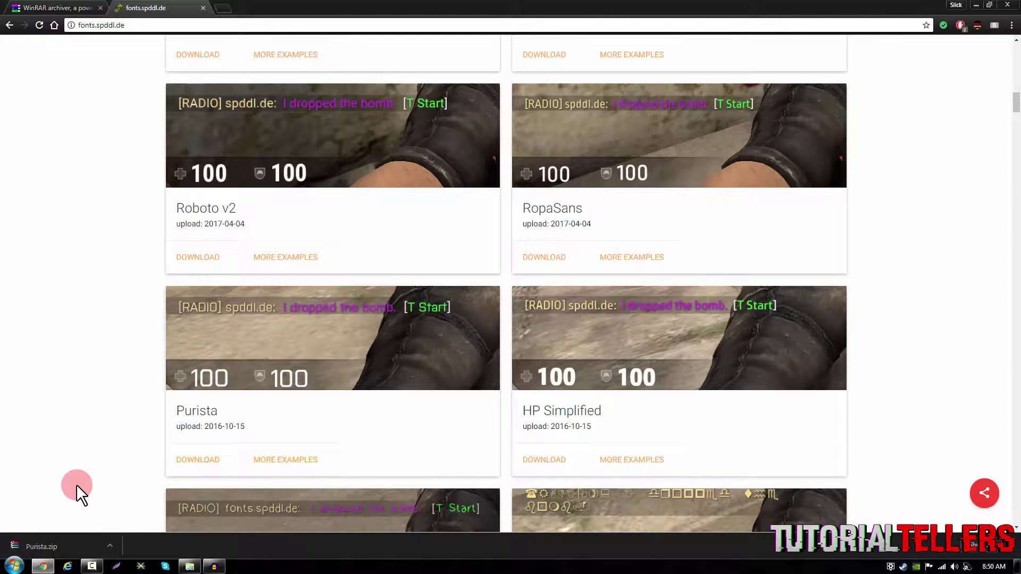
pyautogui.click(189, 566)
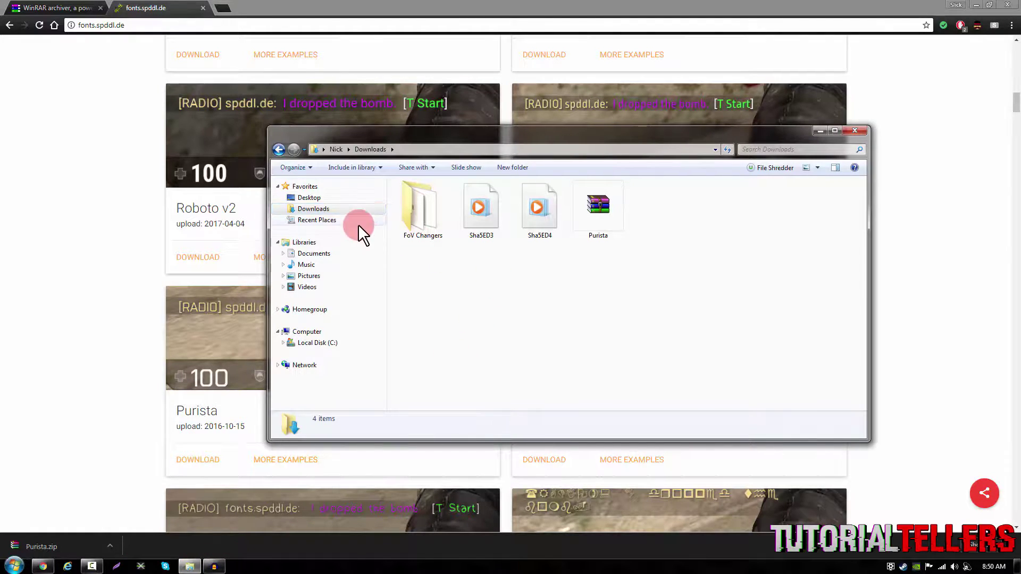
pyautogui.click(47, 247)
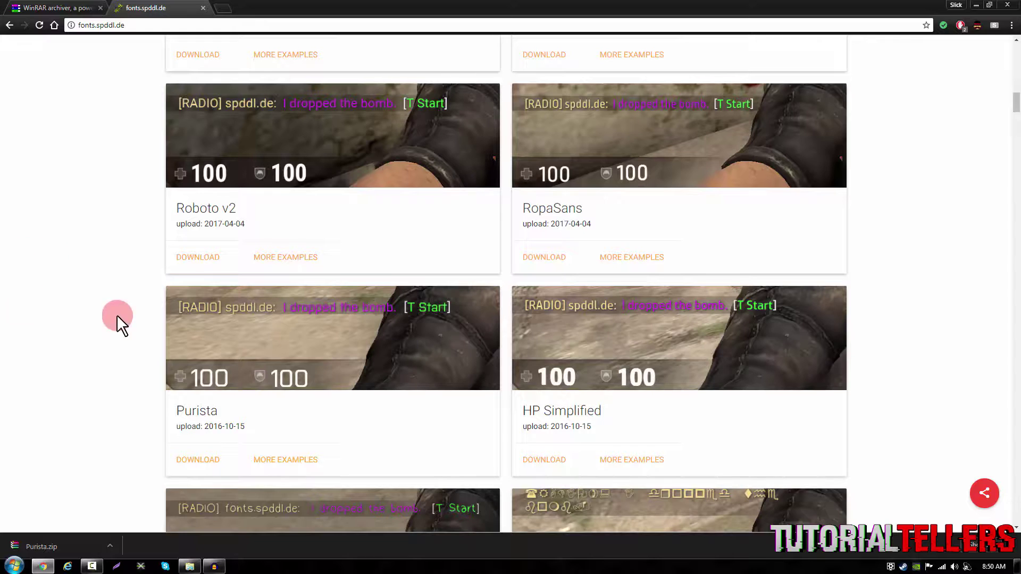
pyautogui.click(297, 459)
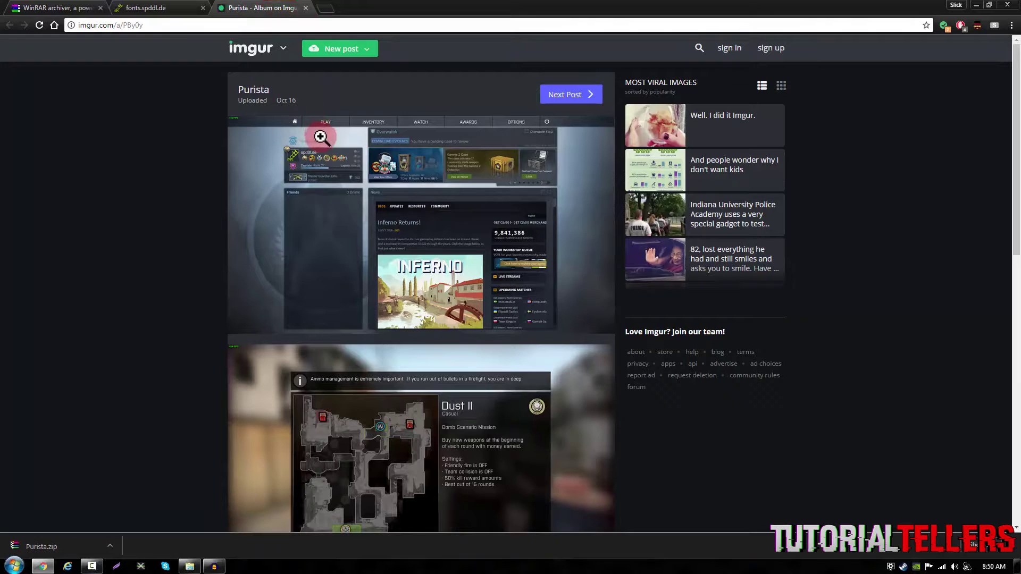
pyautogui.scroll(-3, 367, 319)
pyautogui.scroll(-1, 381, 394)
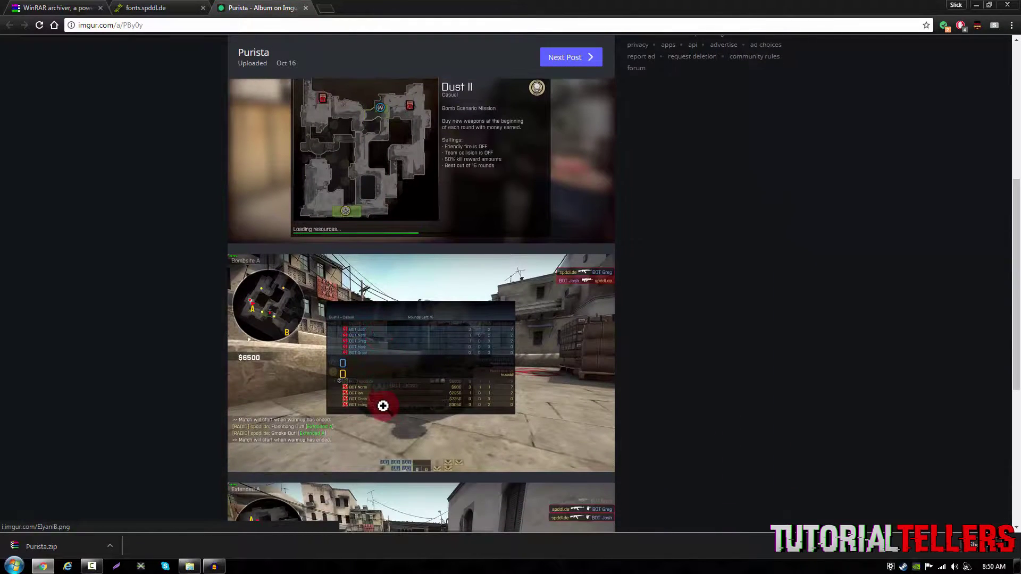
pyautogui.scroll(-1, 383, 411)
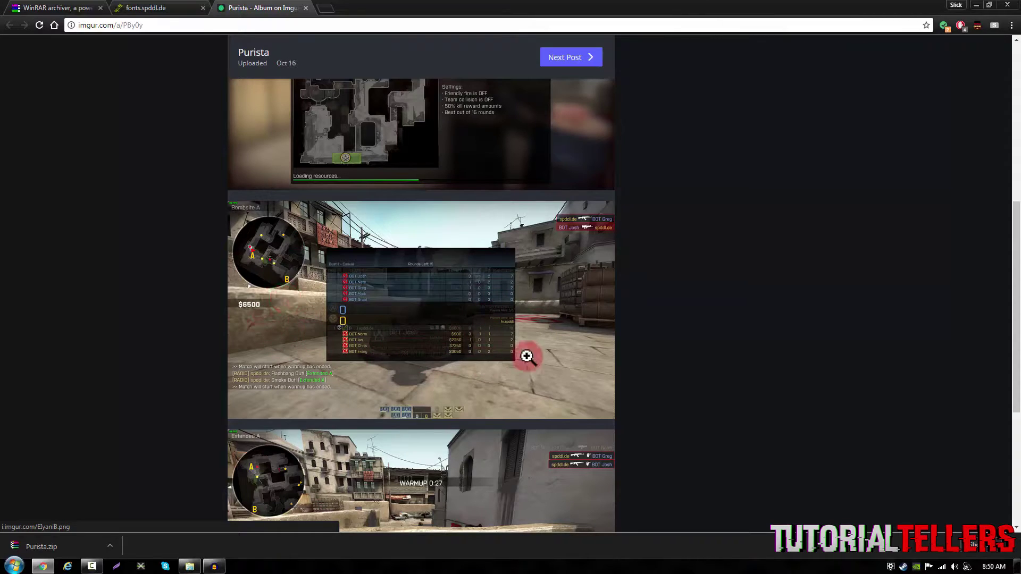
# Leave the Imgur Purista album and return to the fonts.spddl.de tab
pyautogui.hotkey('ctrl', 'shift', 'Tab')
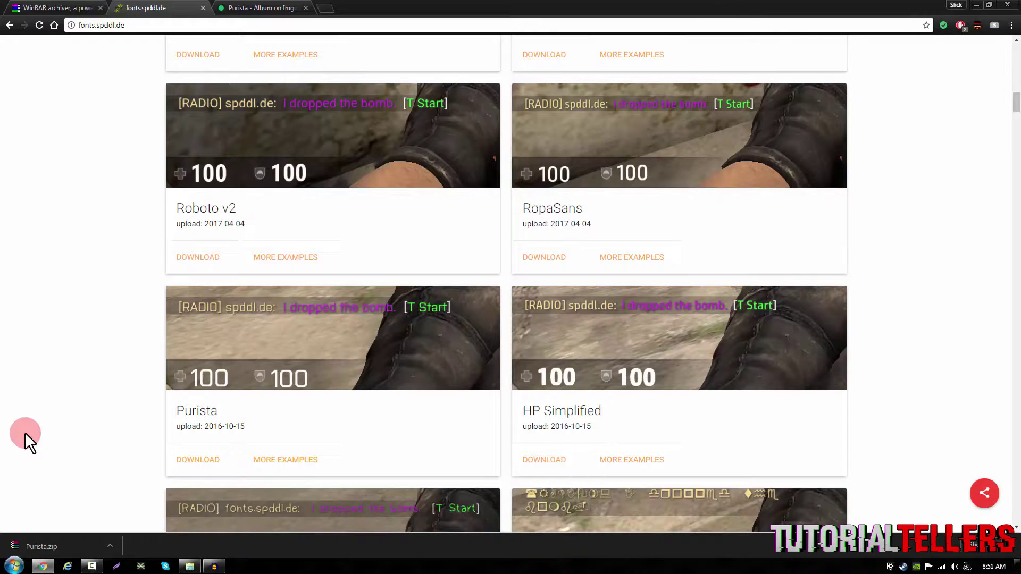
# Move Purista.zip to the desktop, extract it there, and delete the archive
pyautogui.click(976, 5)
pyautogui.click(607, 204)
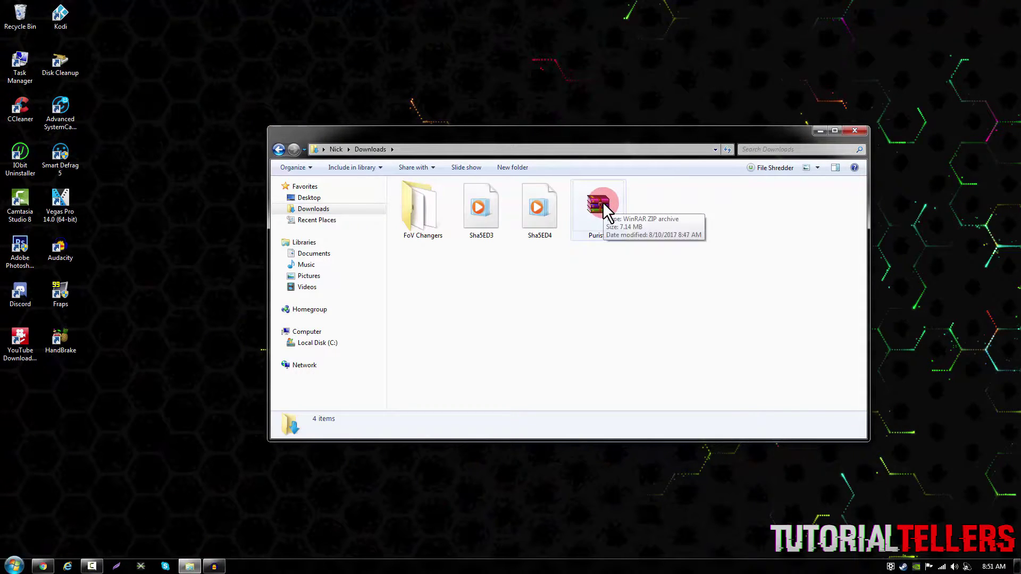
pyautogui.moveTo(602, 202); pyautogui.dragTo(200, 230)
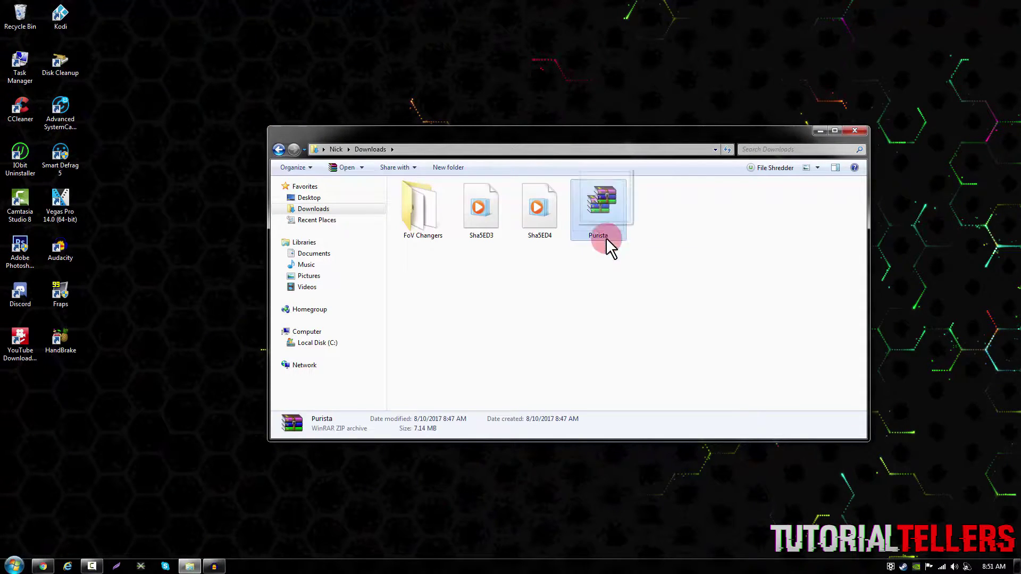
pyautogui.click(821, 132)
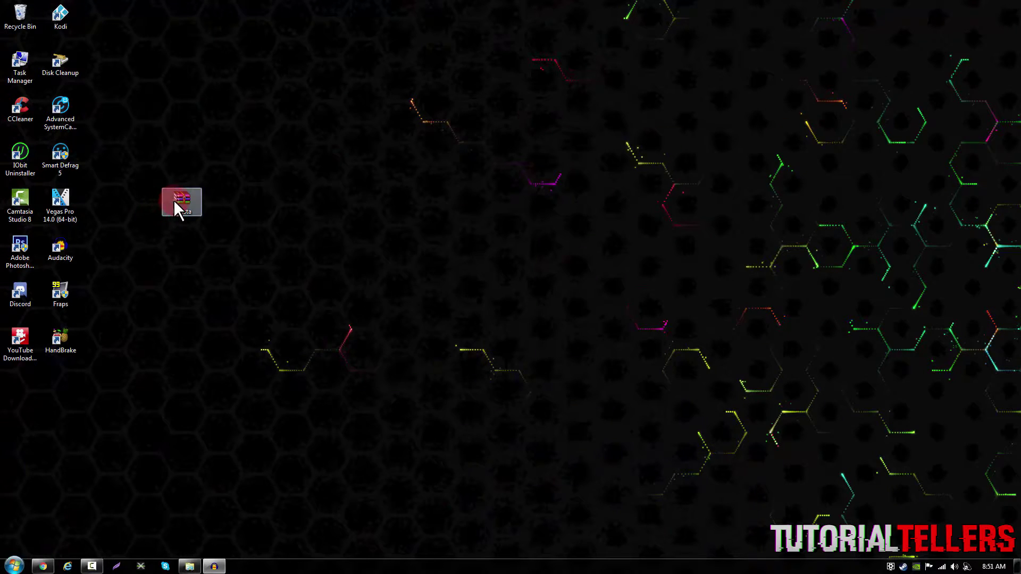
pyautogui.rightClick(175, 200)
pyautogui.click(240, 238)
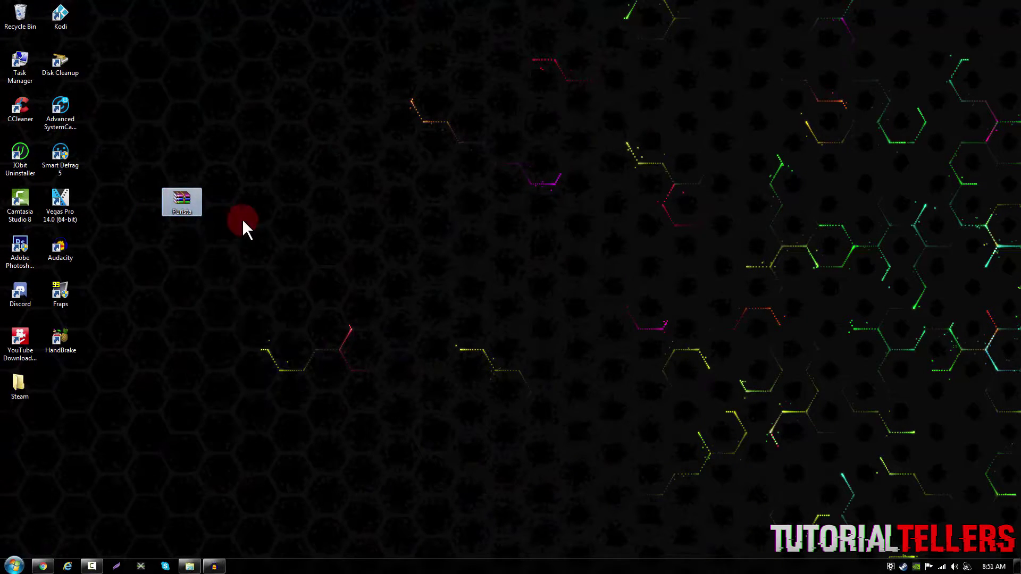
pyautogui.click(191, 212)
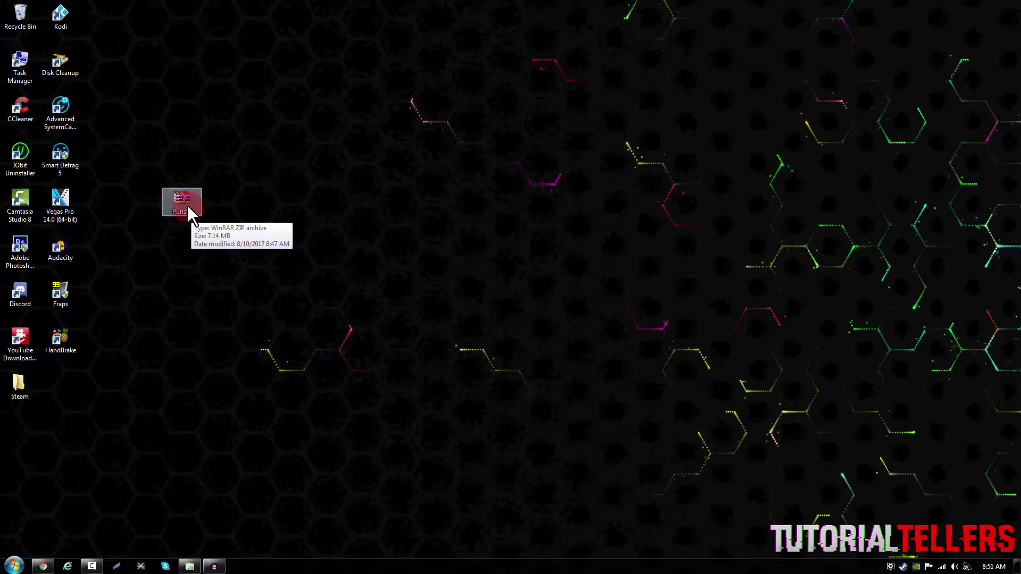
pyautogui.moveTo(188, 205); pyautogui.dragTo(24, 18)
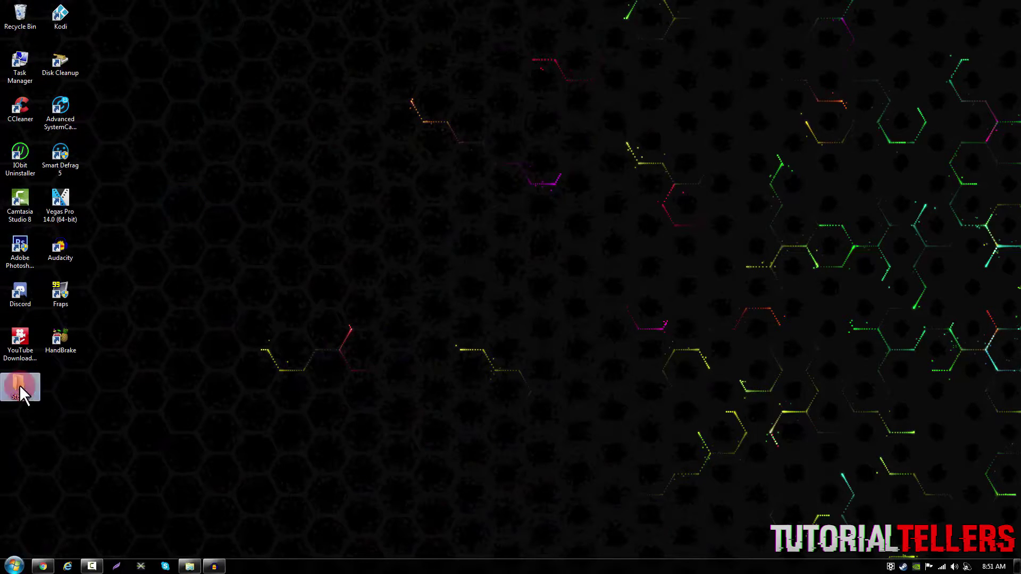
# Open Steam > common > Counter-Strike Global Offensive > csgo > resource > flash
pyautogui.moveTo(19, 385); pyautogui.dragTo(303, 211)
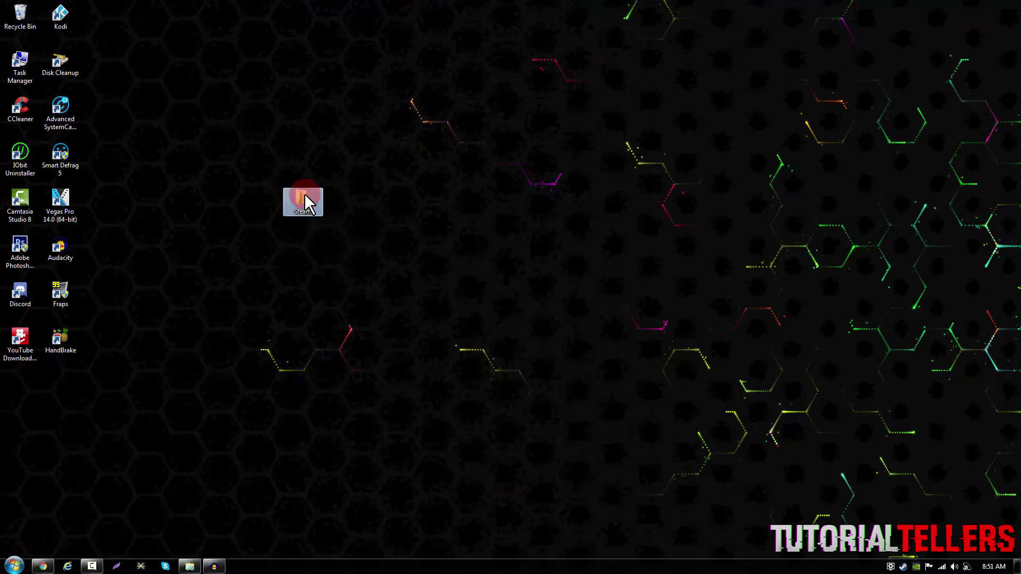
pyautogui.doubleClick(305, 196)
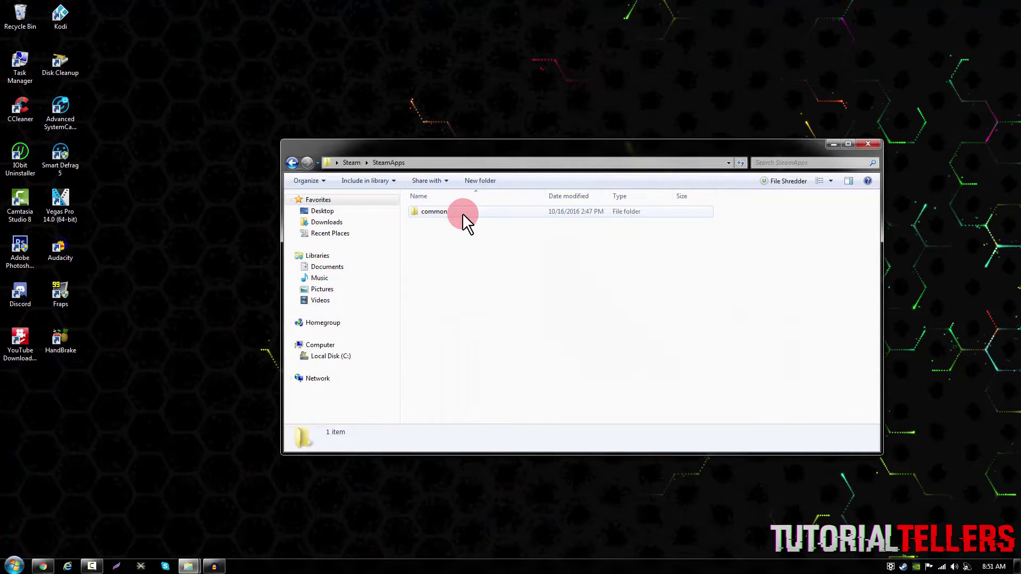
pyautogui.doubleClick(462, 212)
pyautogui.doubleClick(463, 213)
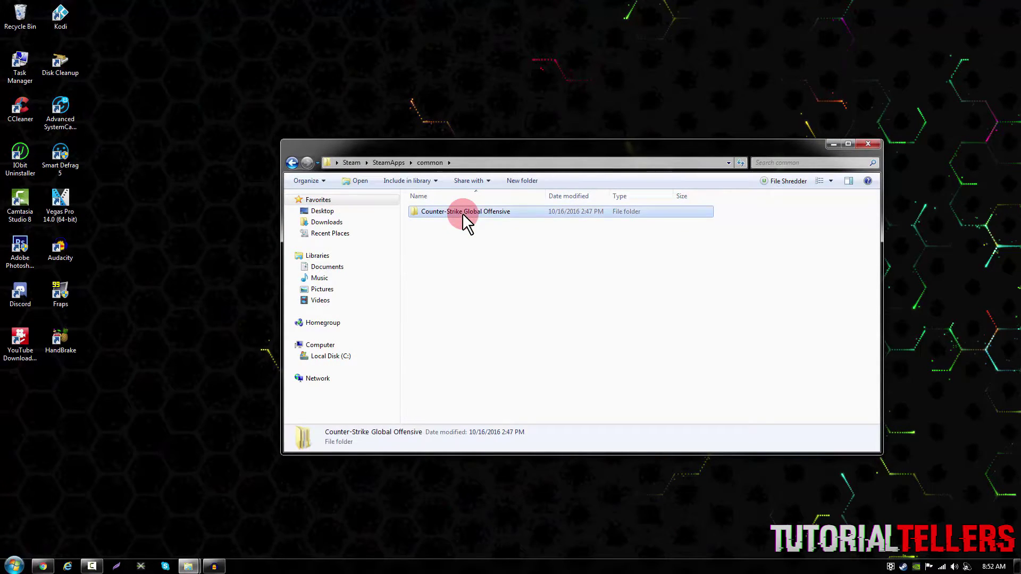
pyautogui.doubleClick(531, 212)
pyautogui.doubleClick(527, 211)
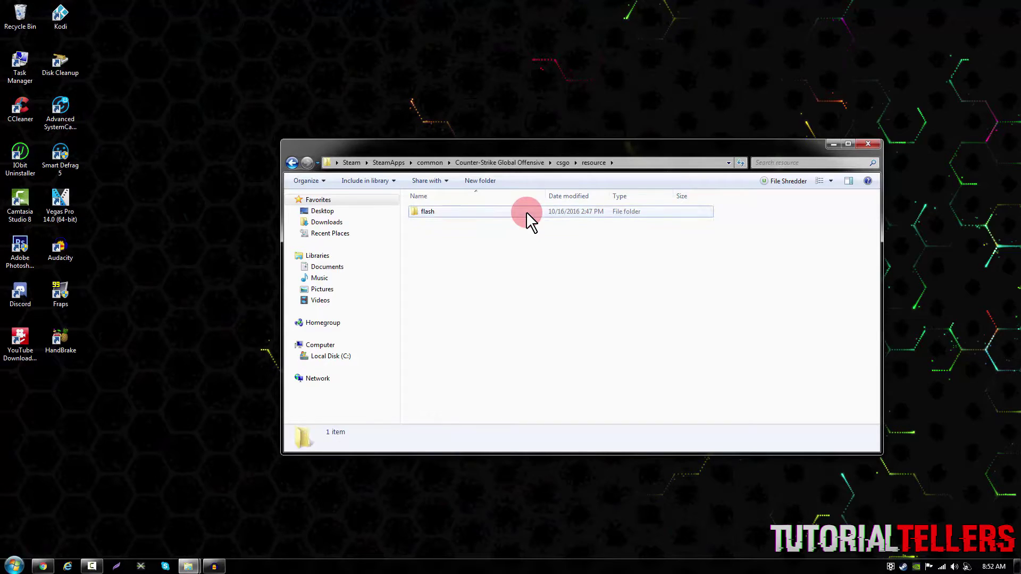
pyautogui.doubleClick(525, 212)
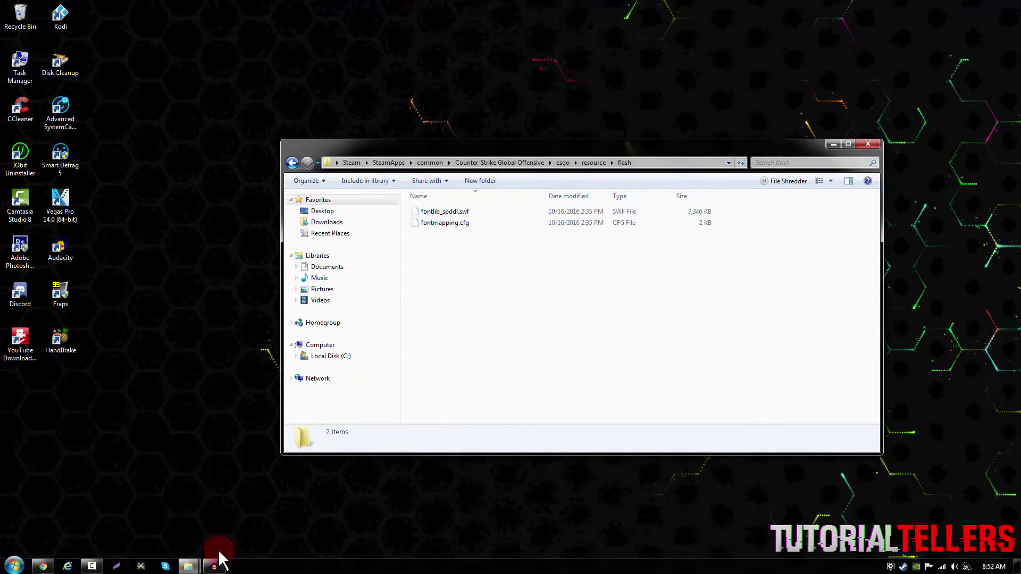
# Browse Counter-Strike: Global Offensive's local files from its Steam Library properties
pyautogui.click(903, 566)
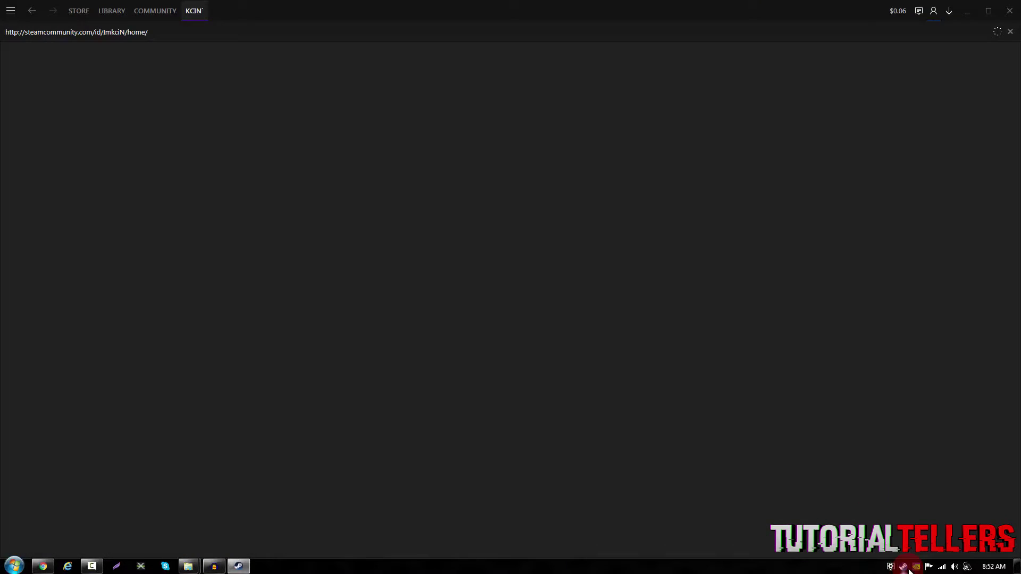
pyautogui.click(108, 10)
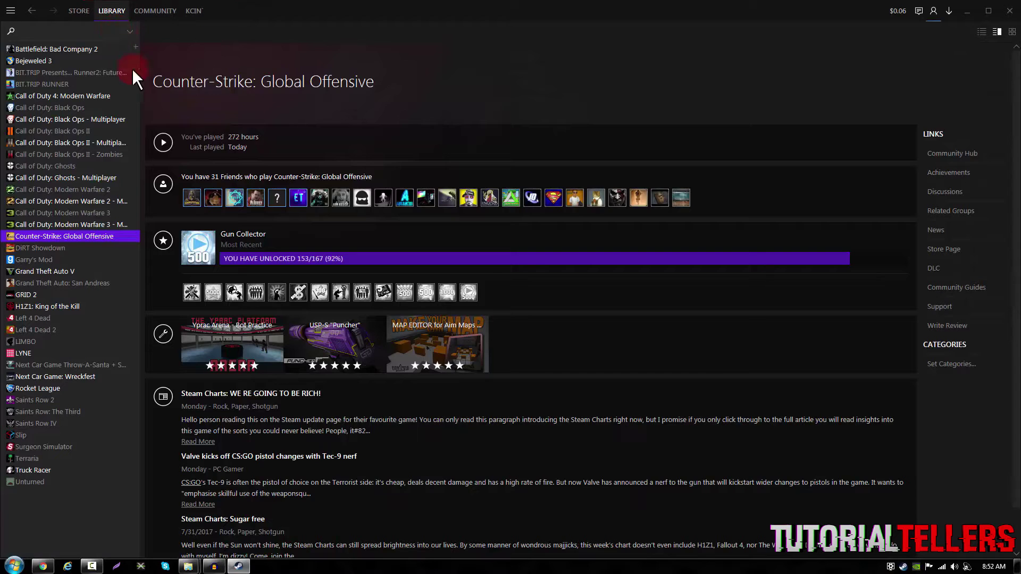
pyautogui.rightClick(103, 237)
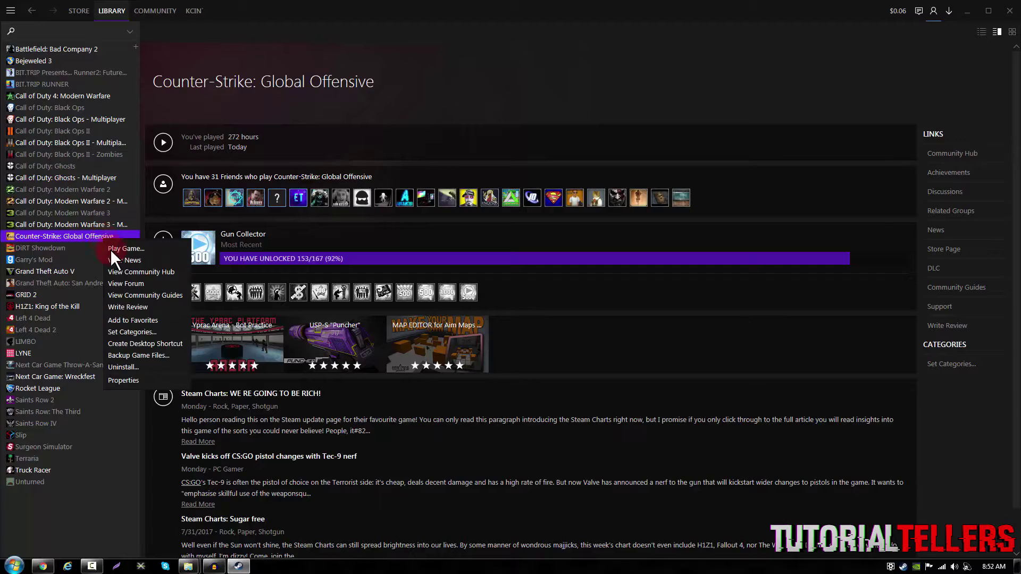
pyautogui.click(130, 386)
pyautogui.click(382, 153)
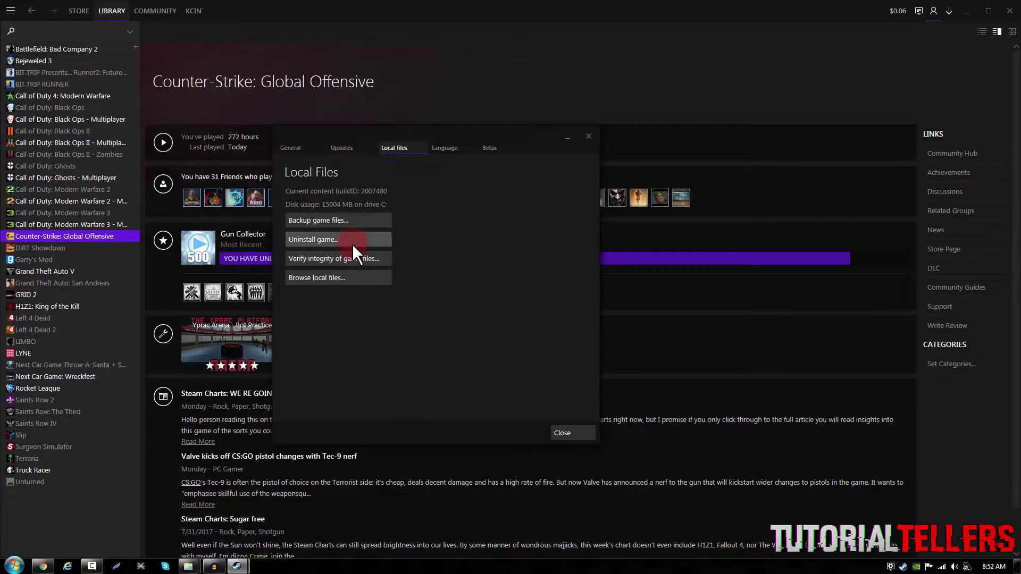
pyautogui.click(347, 277)
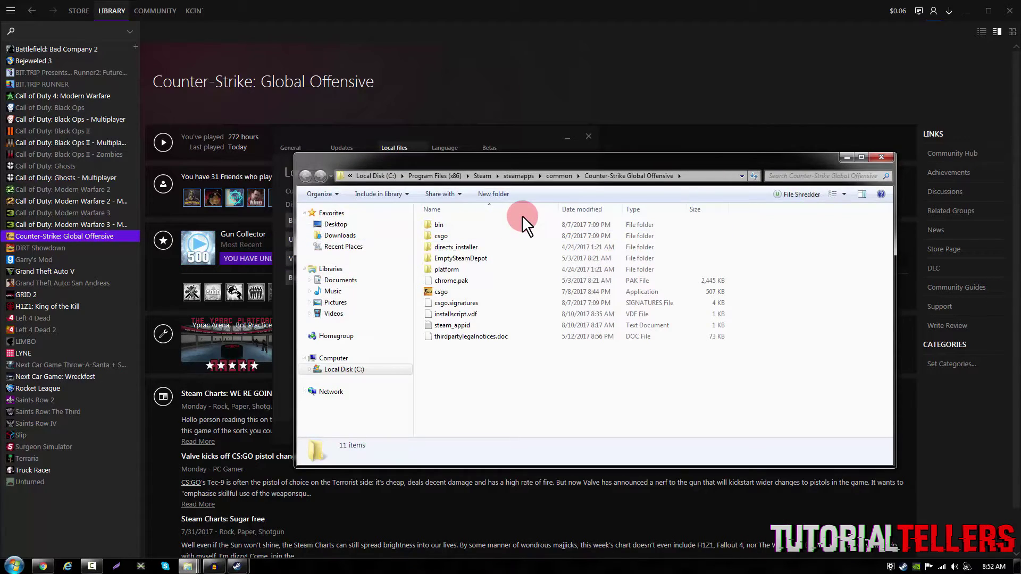
# Open csgo > resource > flash in the game files, then close properties and minimize Steam
pyautogui.doubleClick(484, 233)
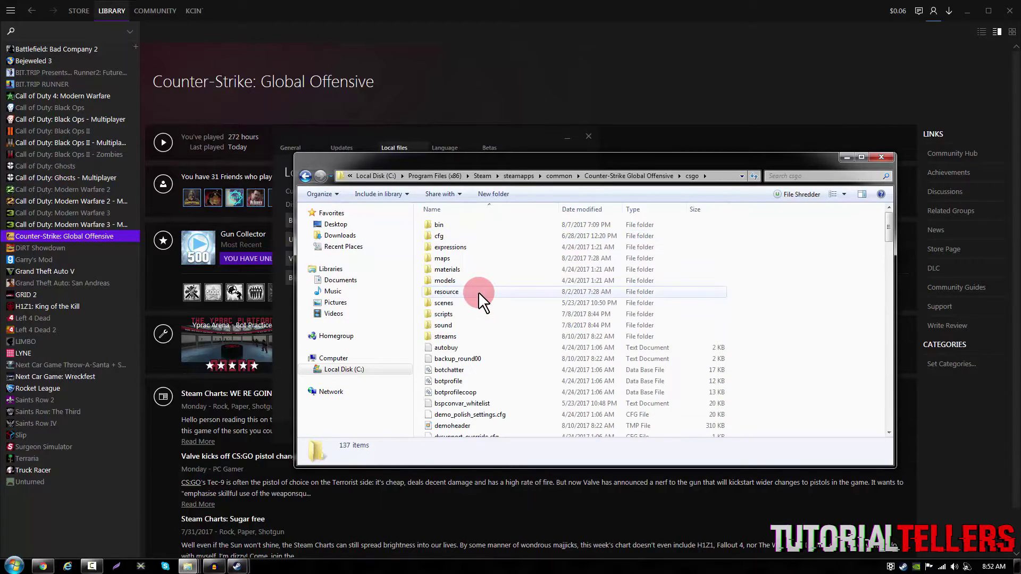
pyautogui.doubleClick(478, 291)
pyautogui.doubleClick(470, 224)
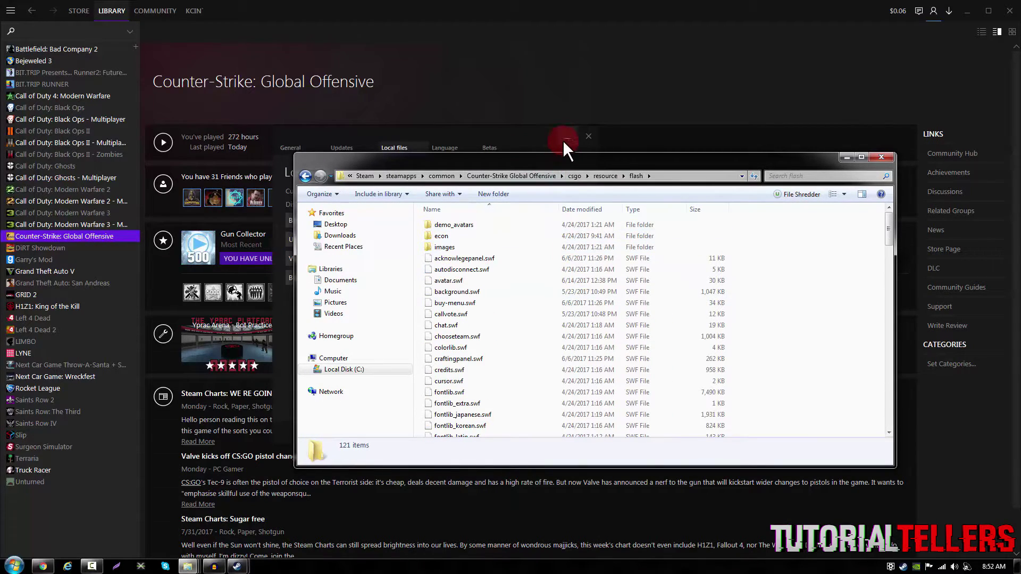
pyautogui.click(563, 140)
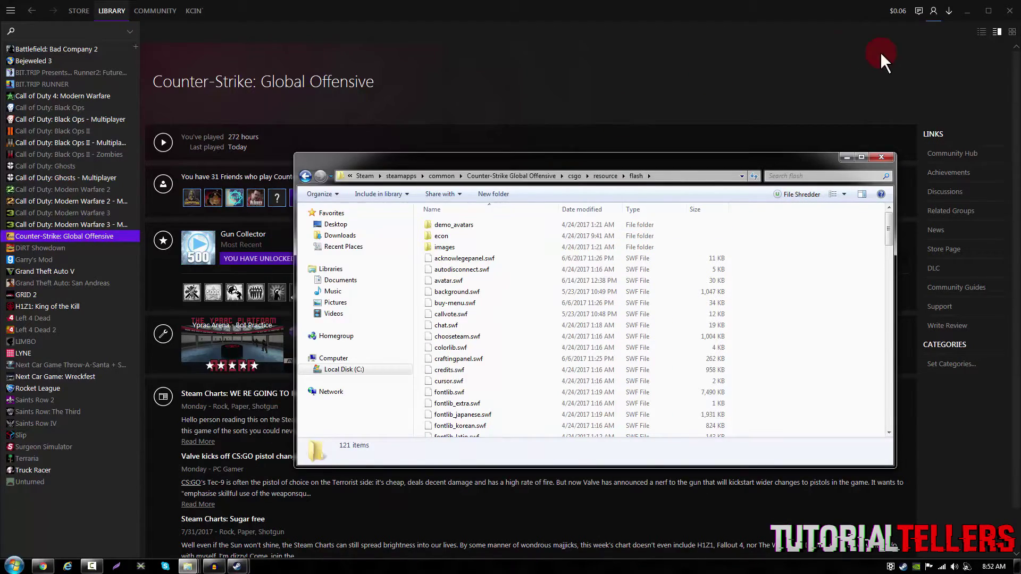
pyautogui.click(964, 10)
# Move fontlib_spddl.swf and fontmapping.cfg into CS:GO's resource/flash folder, replacing the existing file
pyautogui.moveTo(551, 163); pyautogui.dragTo(669, 251)
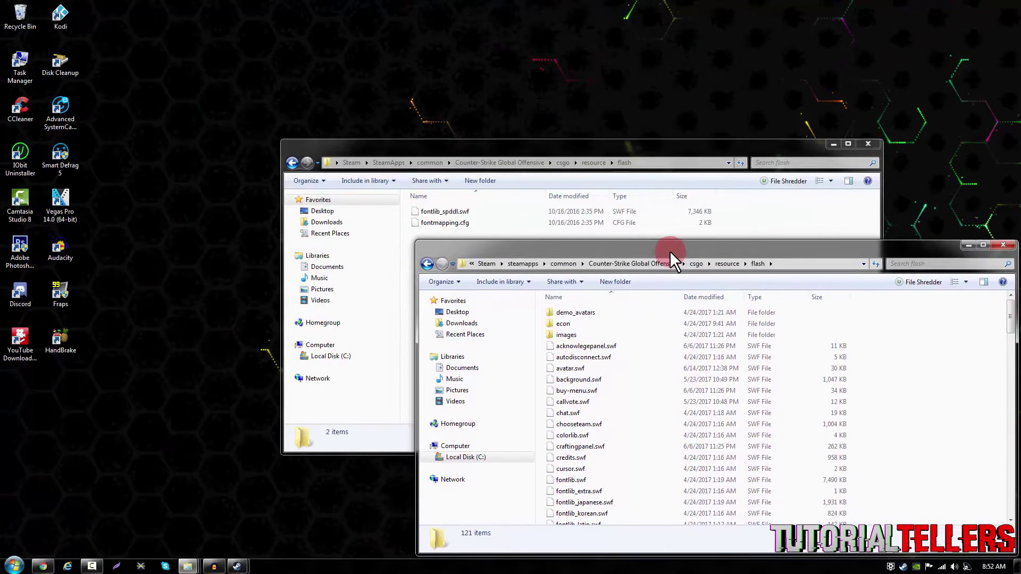
pyautogui.moveTo(580, 159)
pyautogui.mouseDown()
pyautogui.moveTo(467, 49)
pyautogui.moveTo(291, 76)
pyautogui.mouseUp()
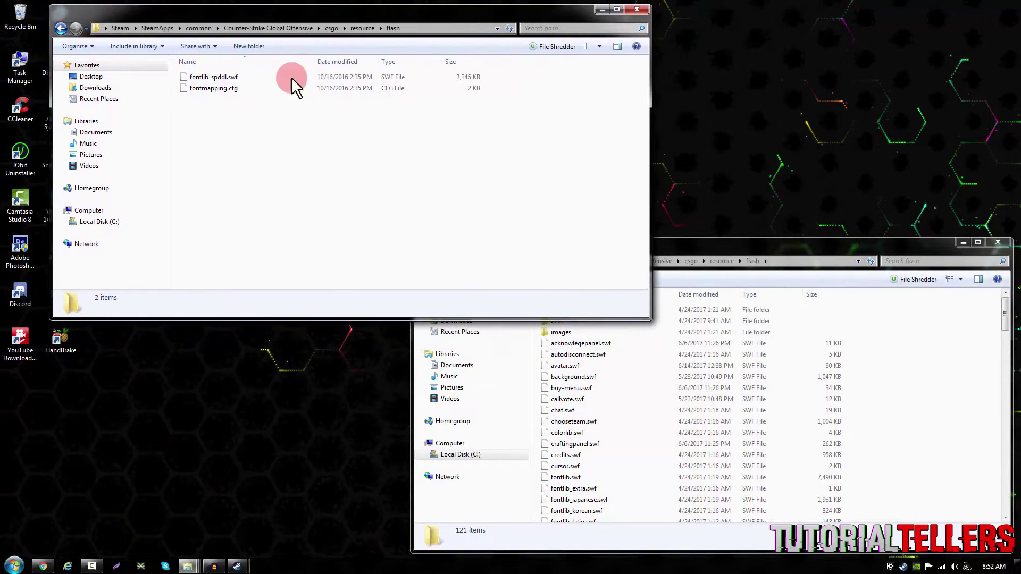
pyautogui.moveTo(229, 132); pyautogui.dragTo(233, 78)
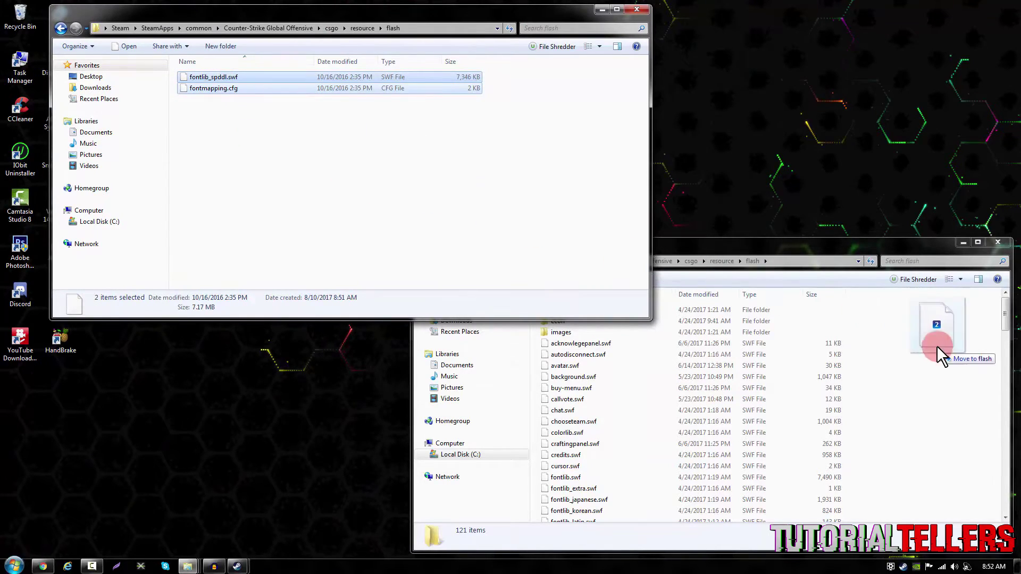
pyautogui.moveTo(220, 79); pyautogui.dragTo(937, 348)
pyautogui.click(542, 216)
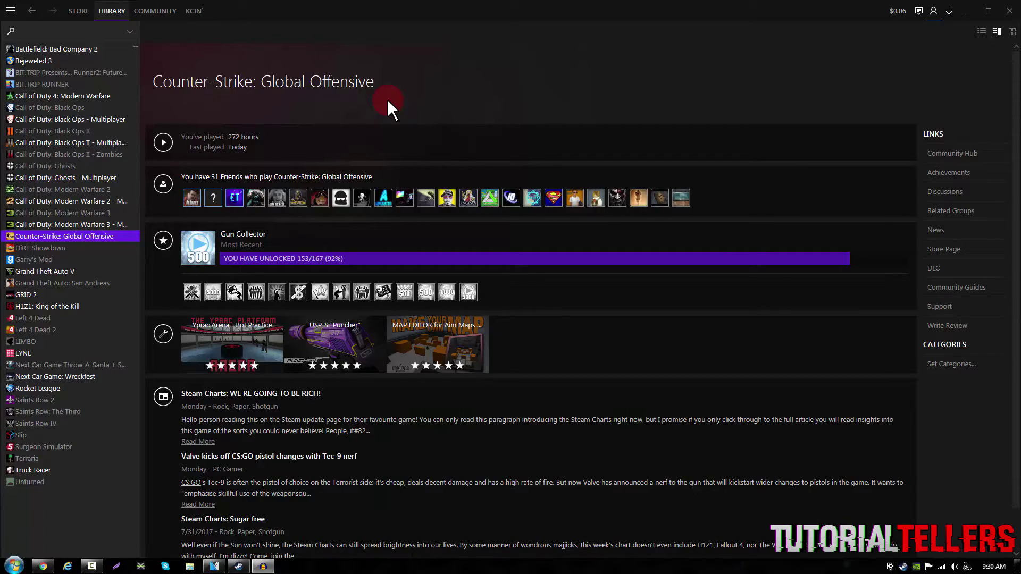
# Open Counter-Strike: Global Offensive's Steam Properties on the Local files tab
pyautogui.rightClick(85, 234)
pyautogui.click(120, 377)
pyautogui.click(391, 148)
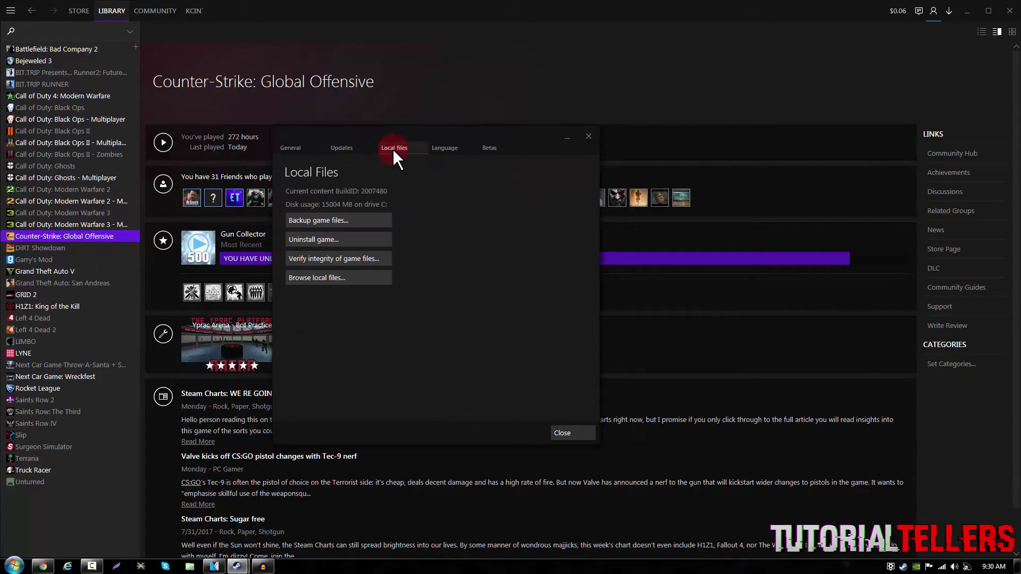